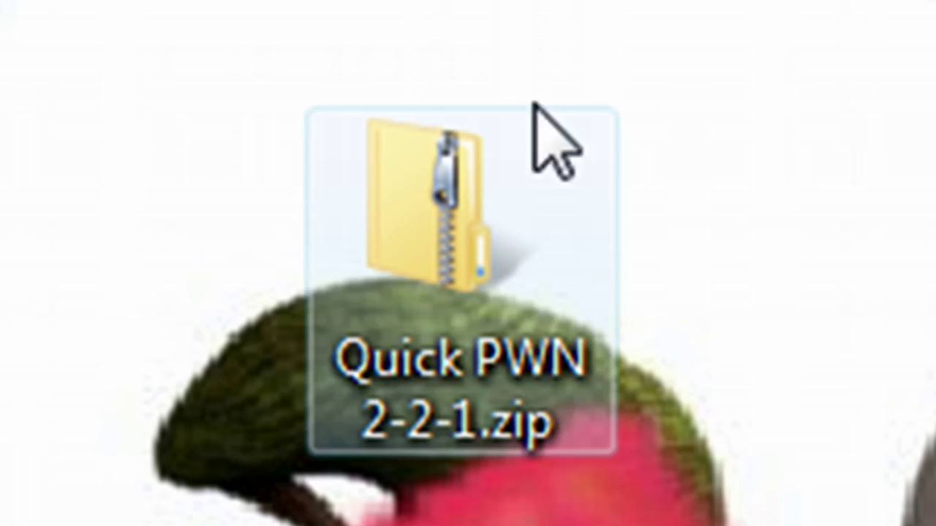
Extract Quick PWN 2-2-1.zip with 7-Zip into a Quick PWN 2-2-1 folder on the desktop, keeping the default extraction options
drag(723, 4, 3, 522)
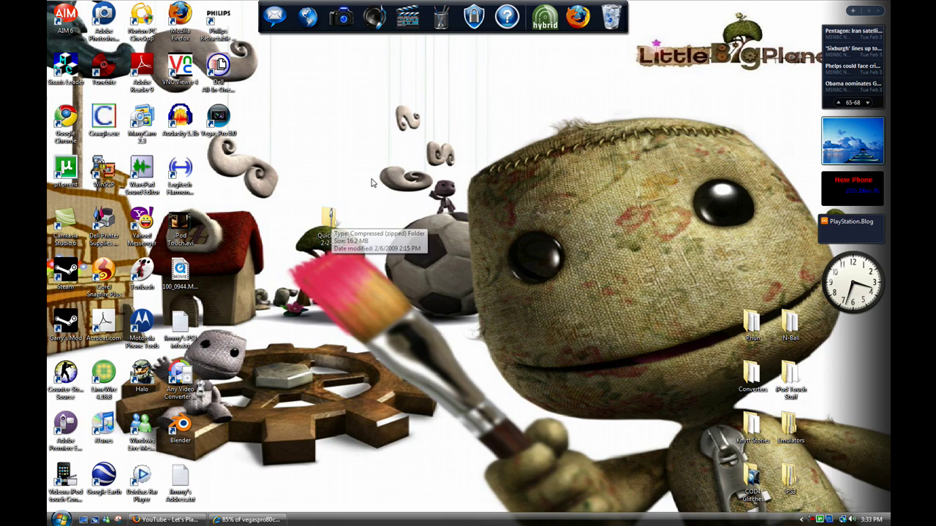
right_click(335, 224)
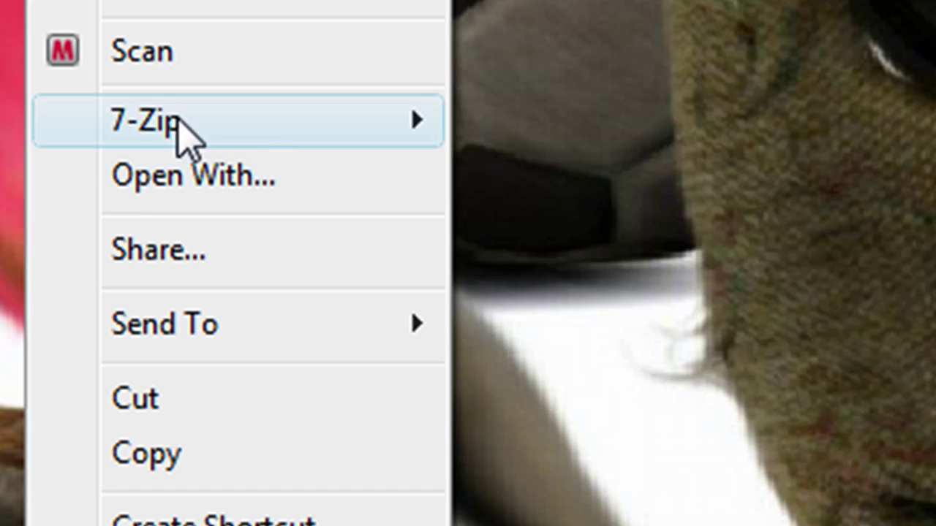
mouse_move(314, 130)
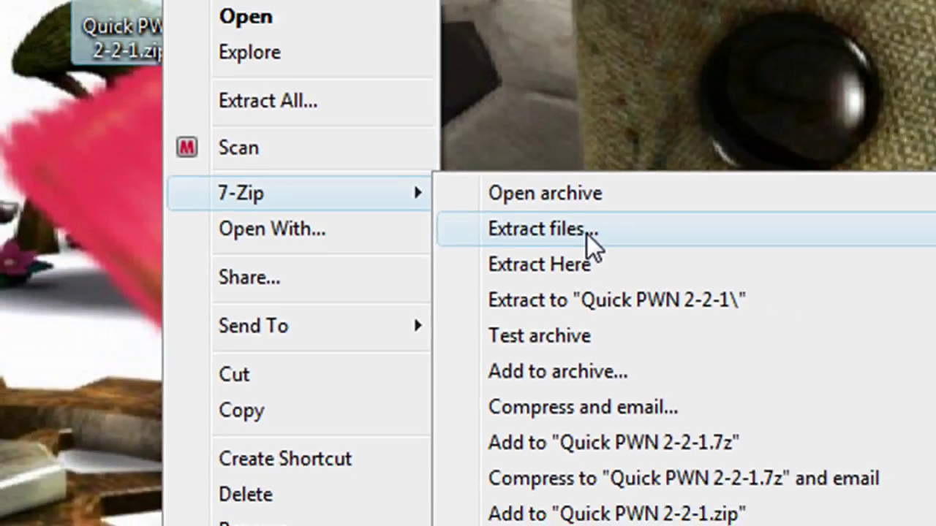
click(587, 235)
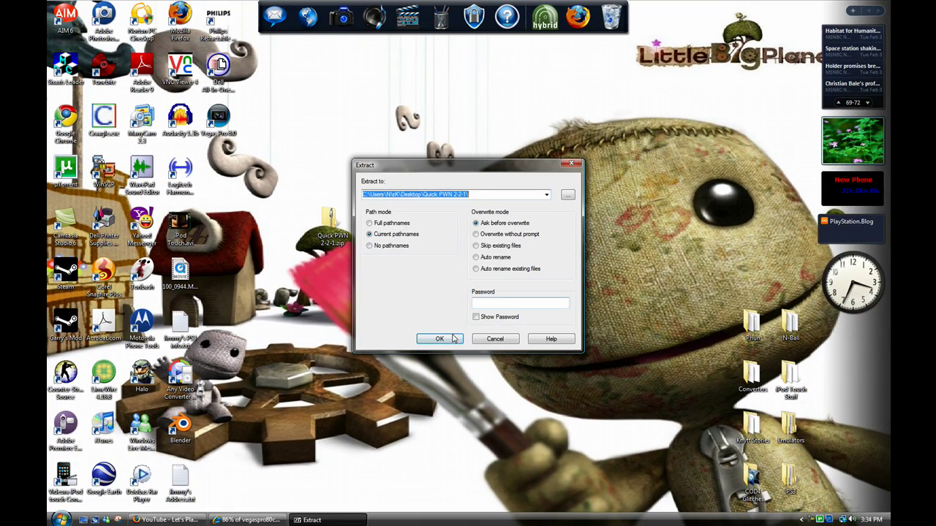
click(453, 338)
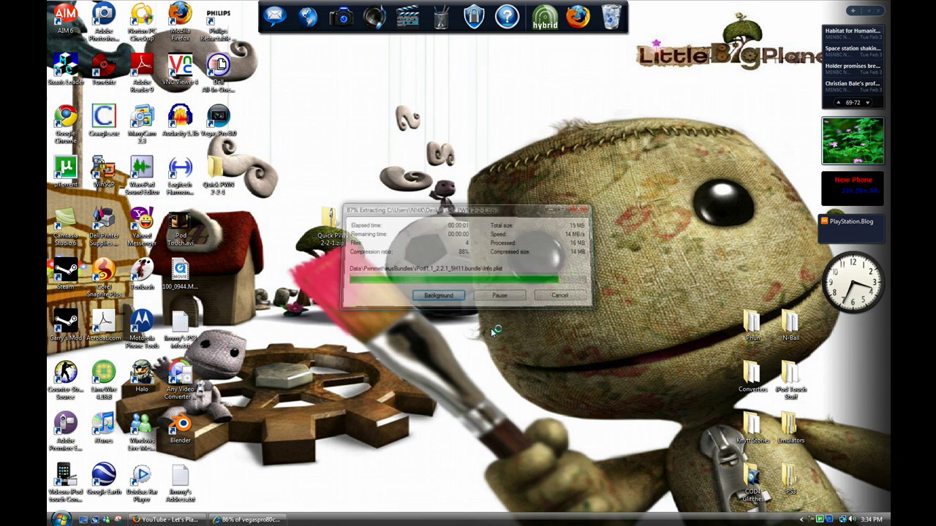
Move the archive and the extracted Quick PWN 2-2-1 folder to free desktop space, and launch QuickPwn.exe from the folder
drag(330, 223, 454, 243)
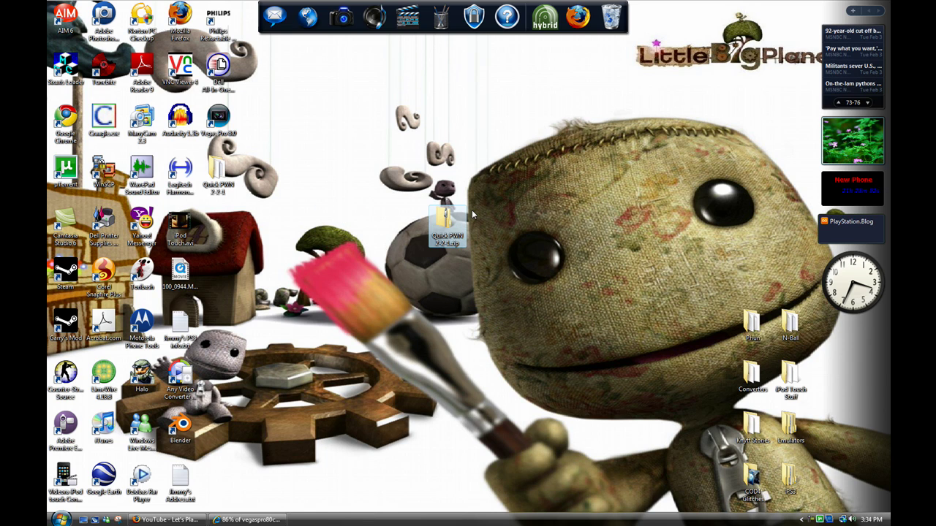
drag(216, 167, 341, 222)
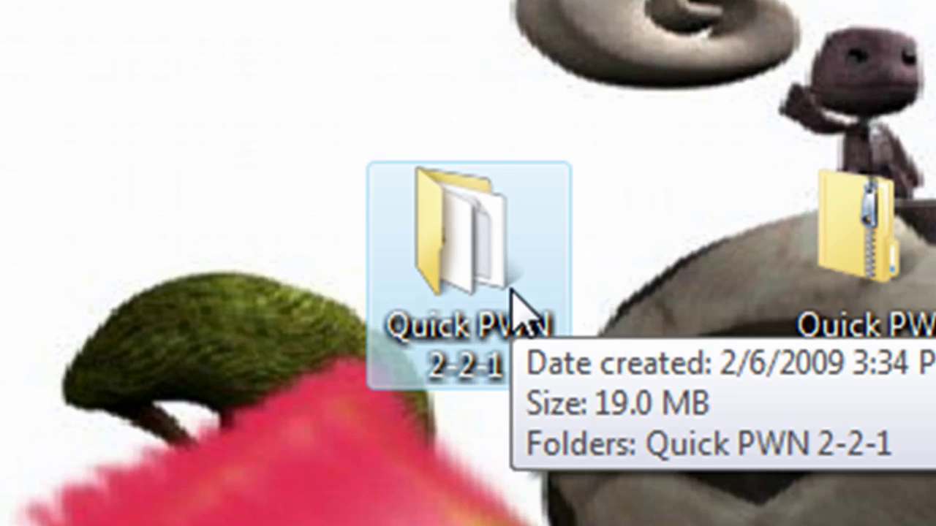
double_click(488, 235)
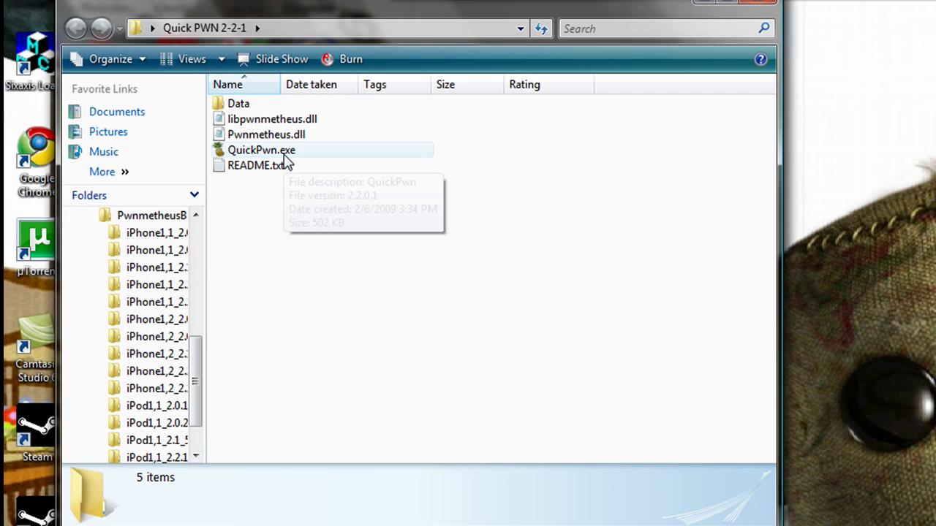
click(255, 151)
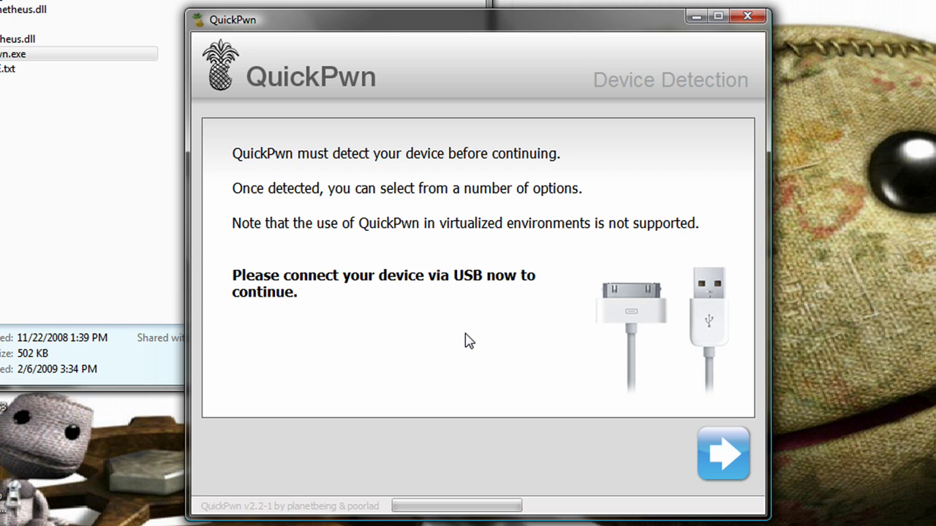
Go through the QuickPwn setup with the iPod1,1_2.2.1_5H11_Restore.ipsw firmware, adding Cydia and Installer, and start preparing the connected device
click(724, 457)
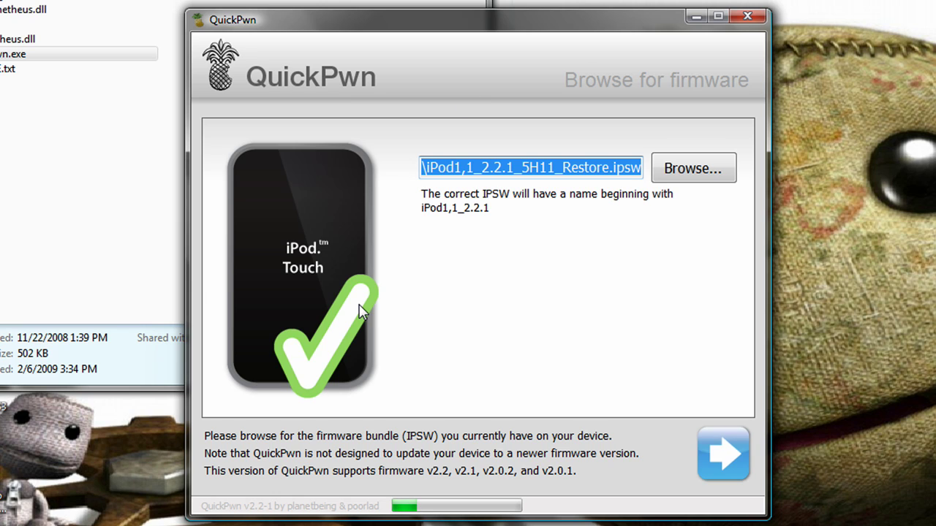
click(717, 450)
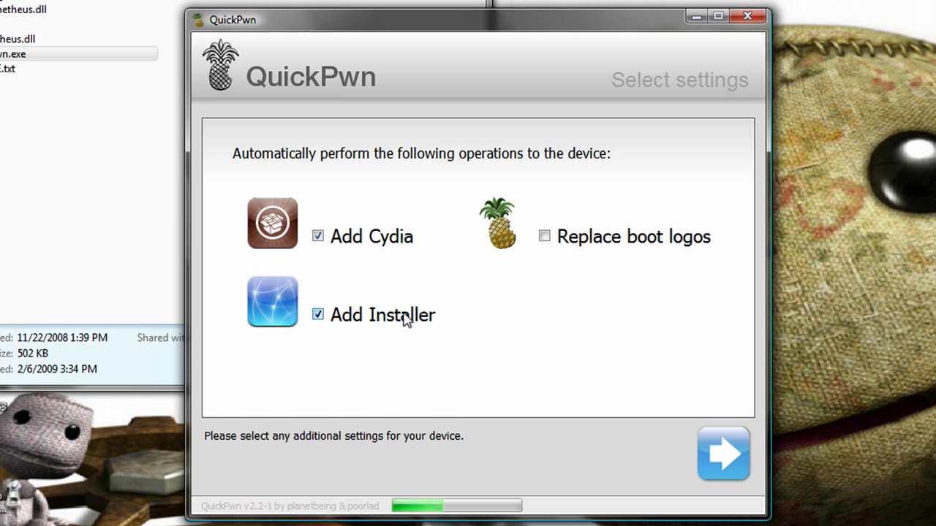
click(605, 242)
click(722, 455)
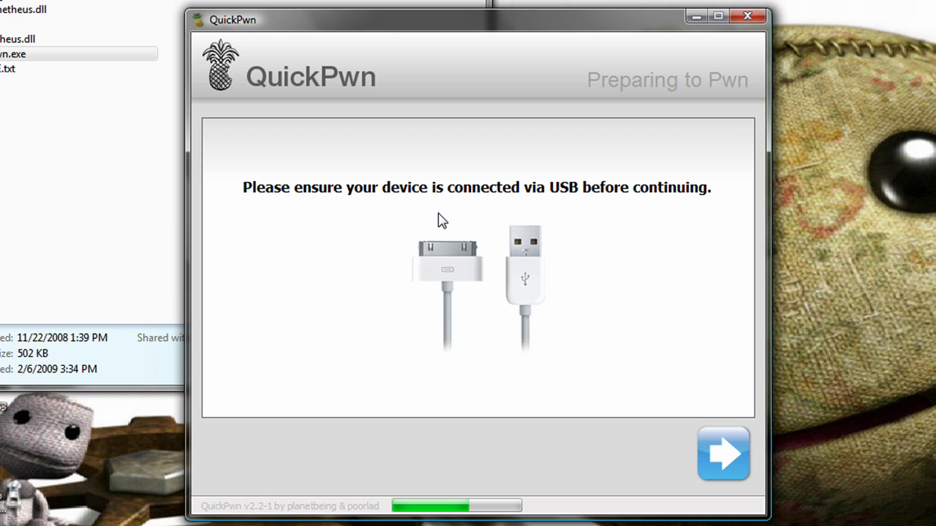
click(740, 462)
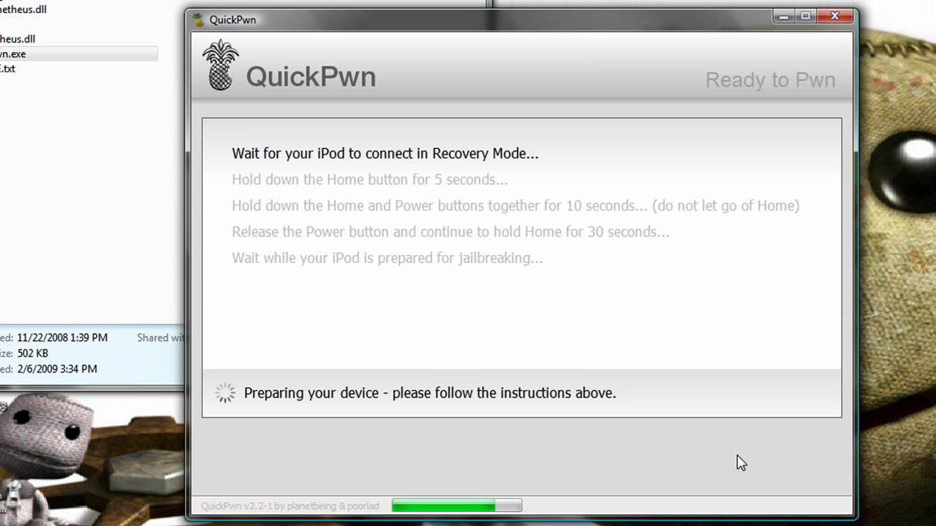
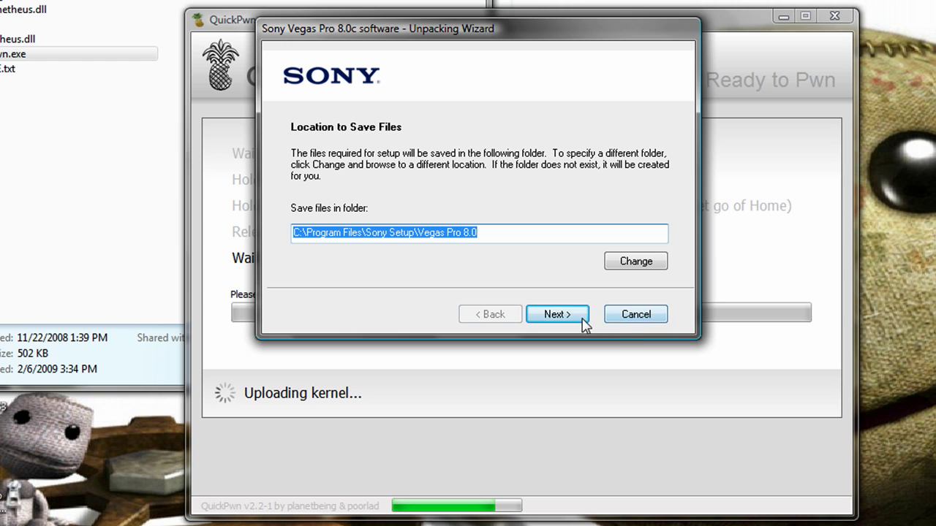
Unpack the Sony Vegas Pro 8.0c setup files to C:\Program Files\Sony Setup\Vegas Pro 8.0 and accept the update to version 8.0c
click(585, 323)
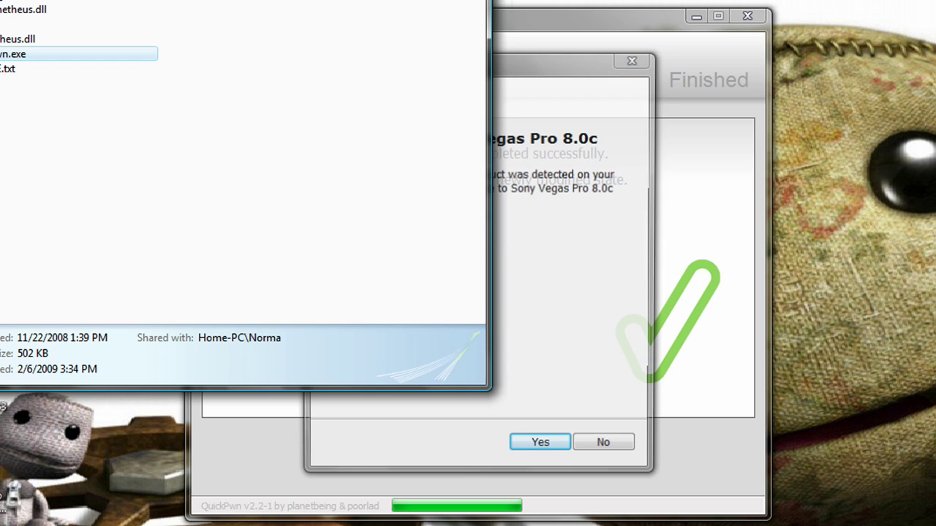
click(585, 344)
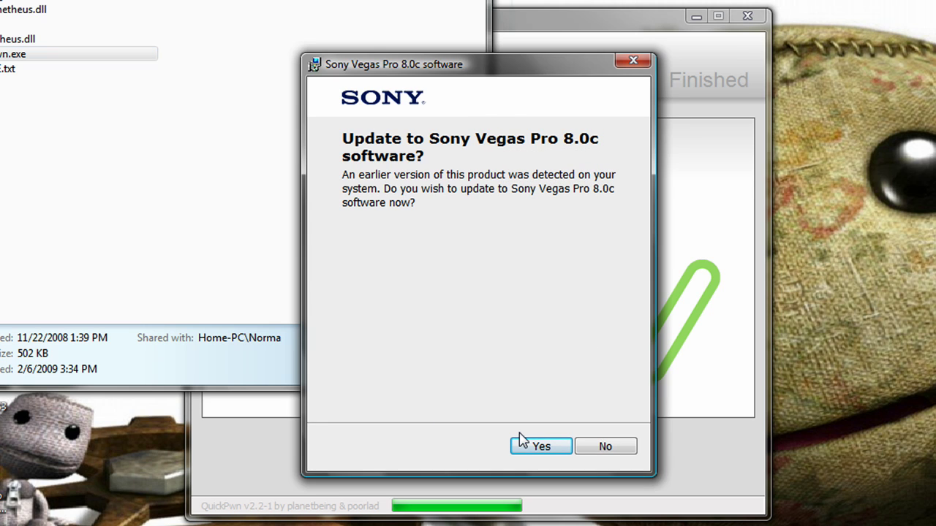
click(541, 445)
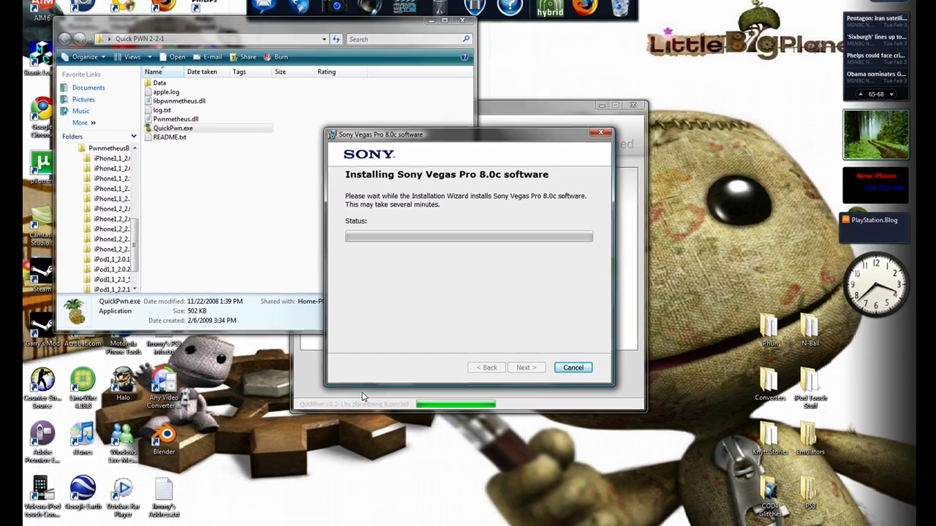
Bring QuickPwn forward, switch to Firefox, open the YouTube home page and look over its featured videos
click(307, 492)
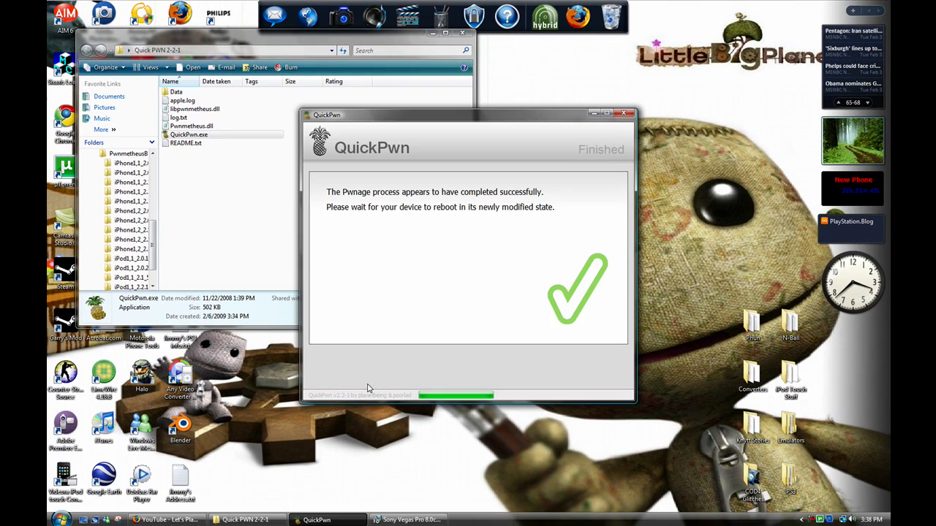
click(165, 520)
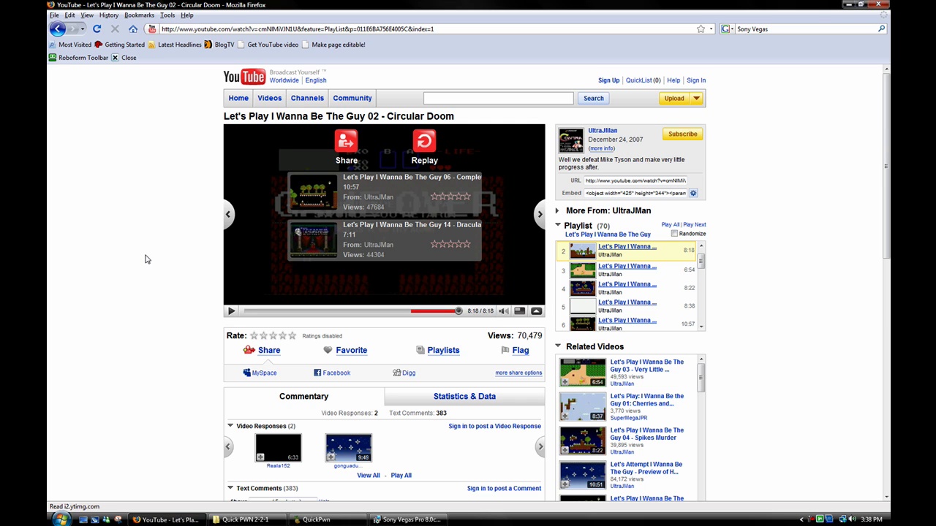
click(256, 81)
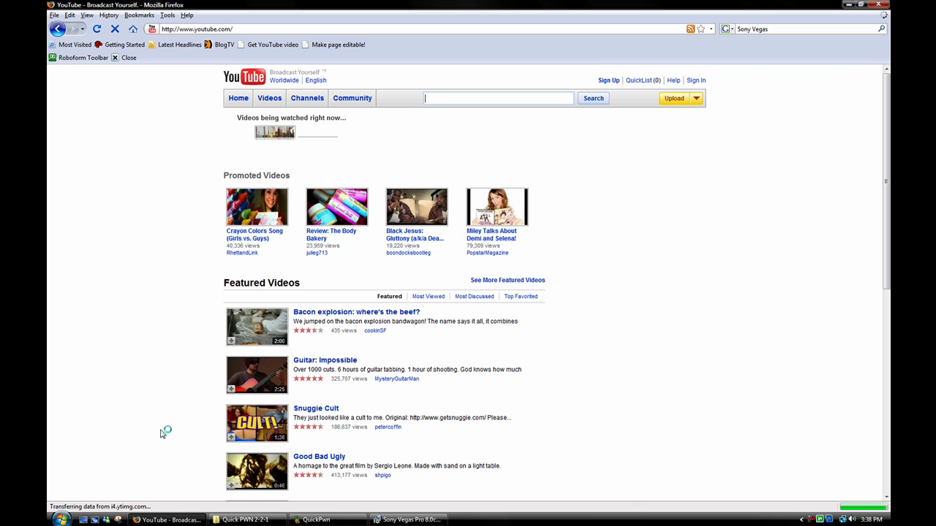
scroll(162, 431, down, 2)
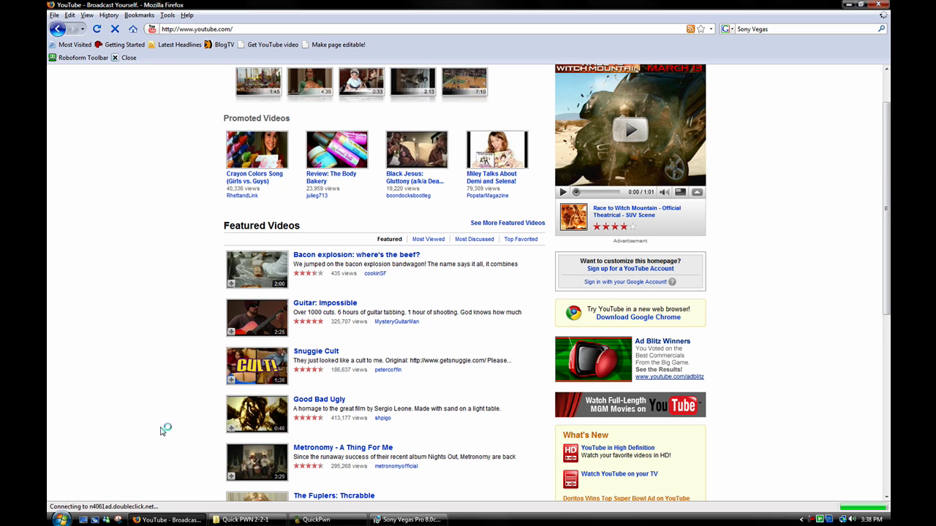
scroll(162, 432, up, 2)
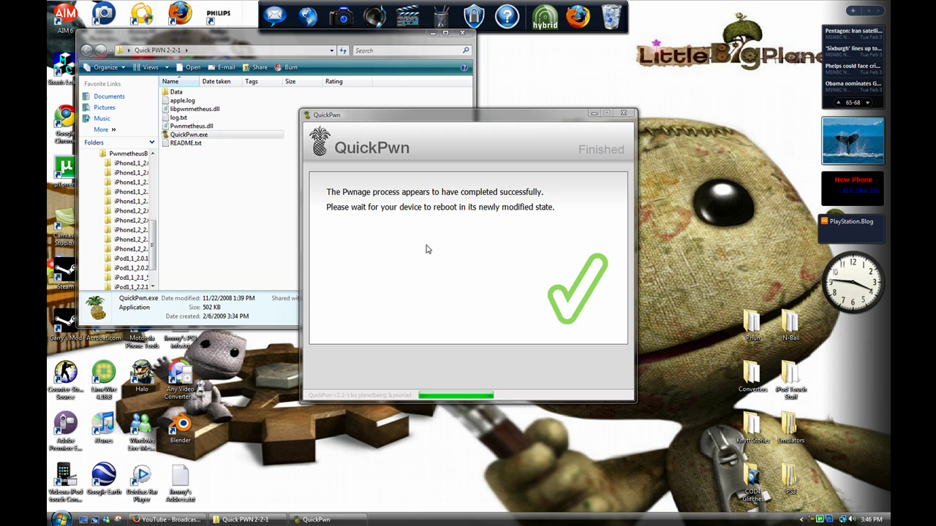
Close the finished QuickPwn wizard and the Quick PWN 2-2-1 folder window
click(626, 115)
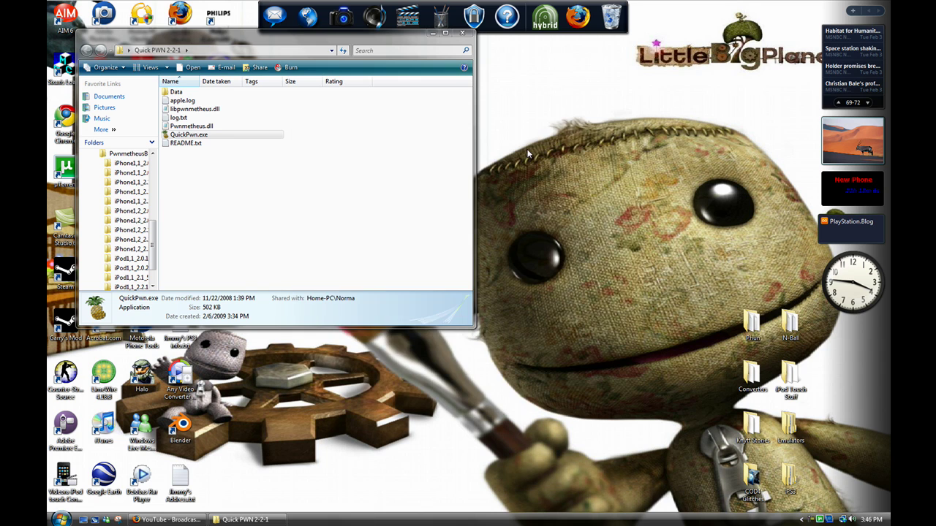
click(462, 33)
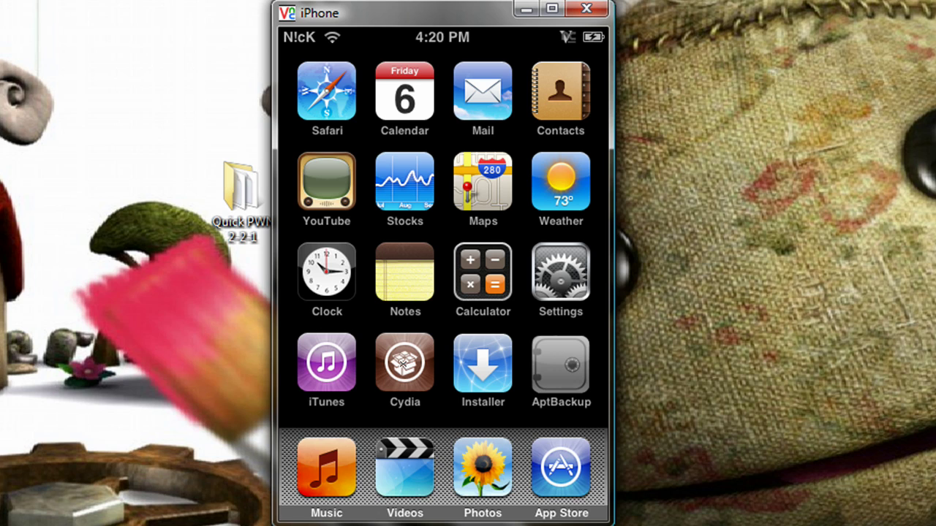
Open Cydia on the mirrored iPod screen and look through its package sections and its list of recent changes
click(405, 372)
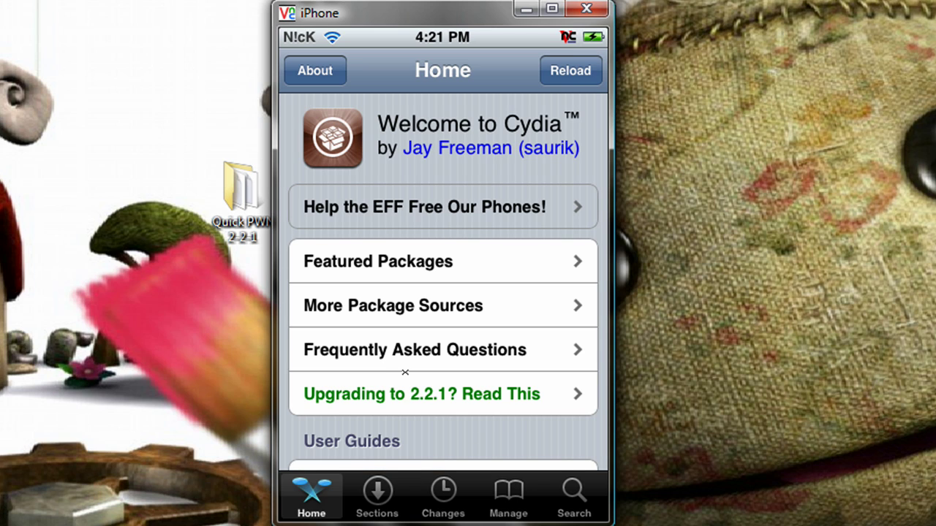
click(379, 494)
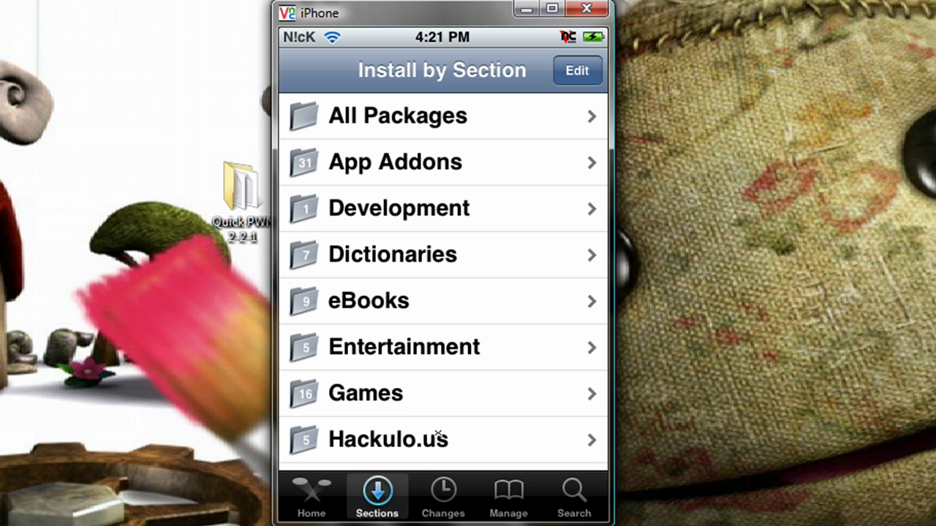
drag(436, 386, 426, 294)
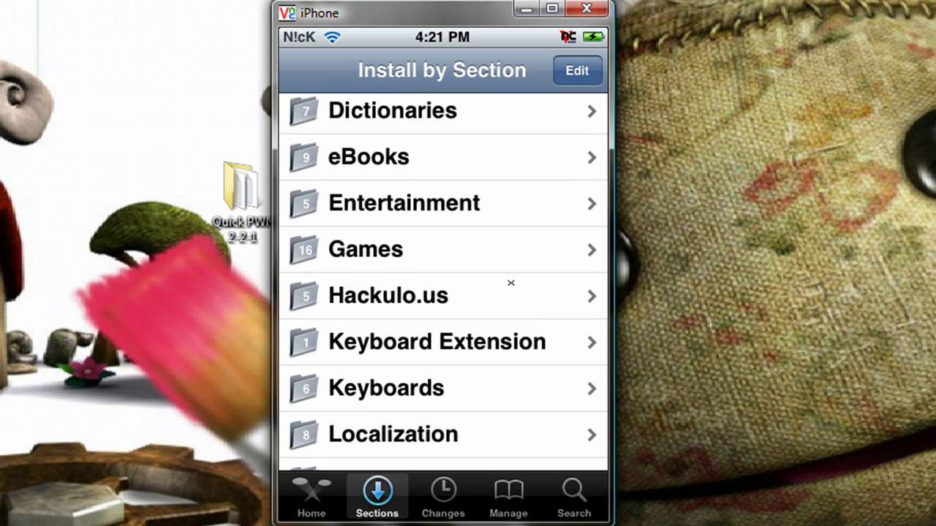
scroll(511, 283, down, 5)
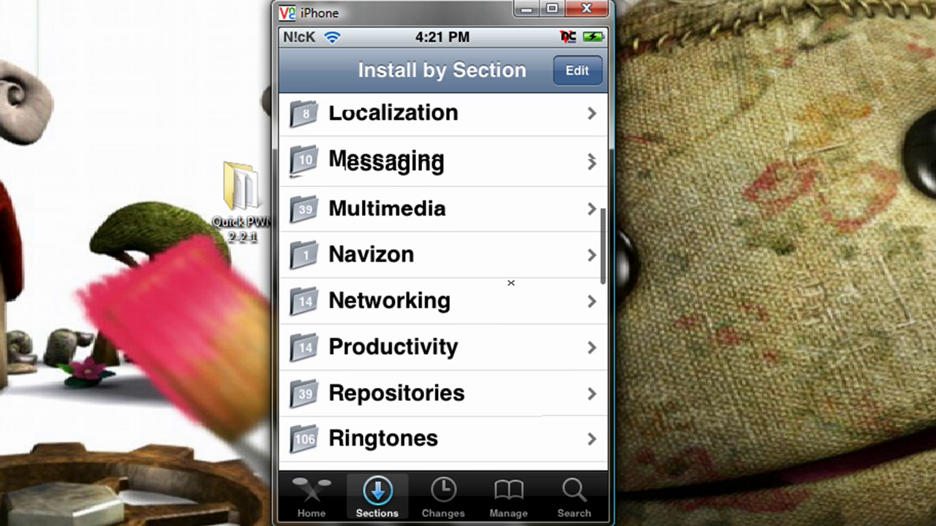
scroll(510, 283, down, 6)
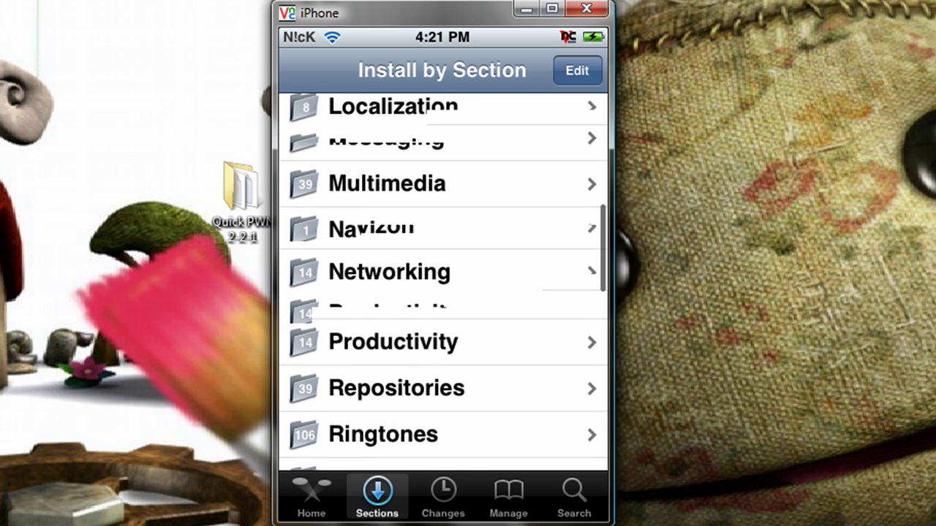
scroll(510, 283, down, 6)
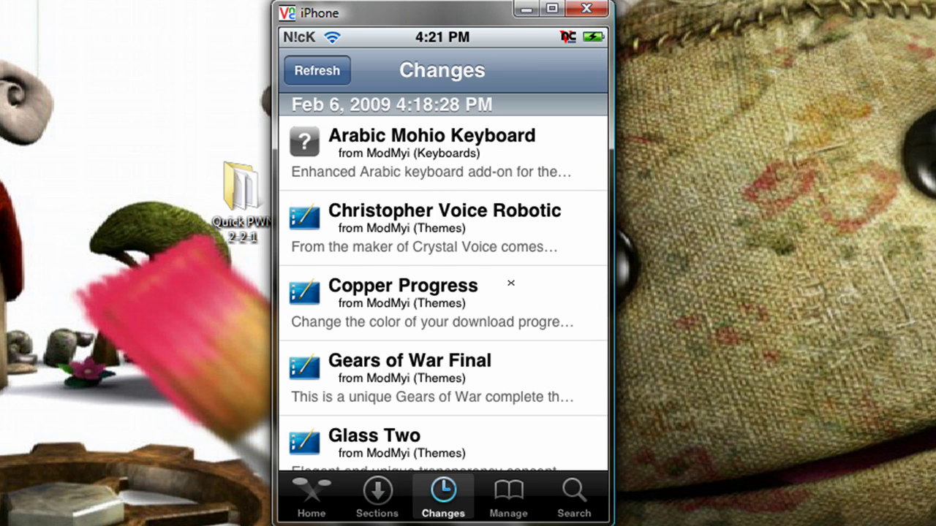
scroll(510, 283, down, 5)
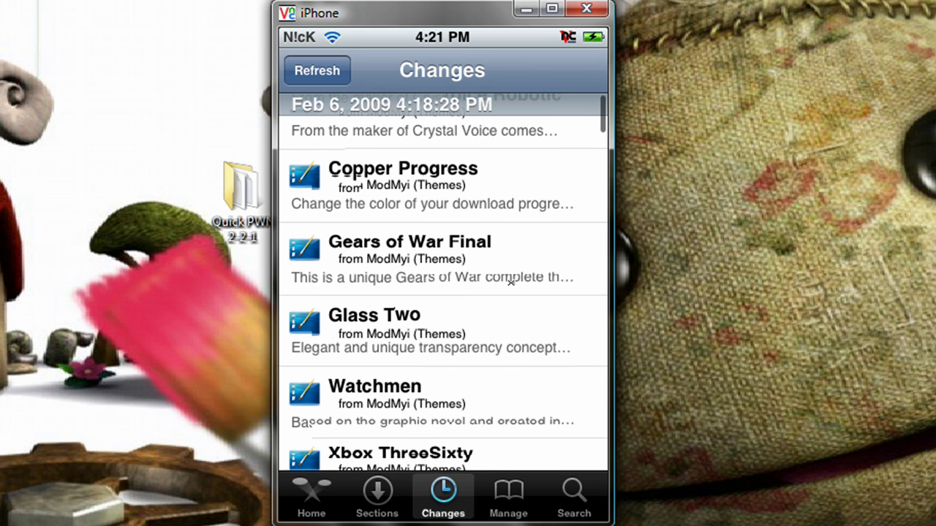